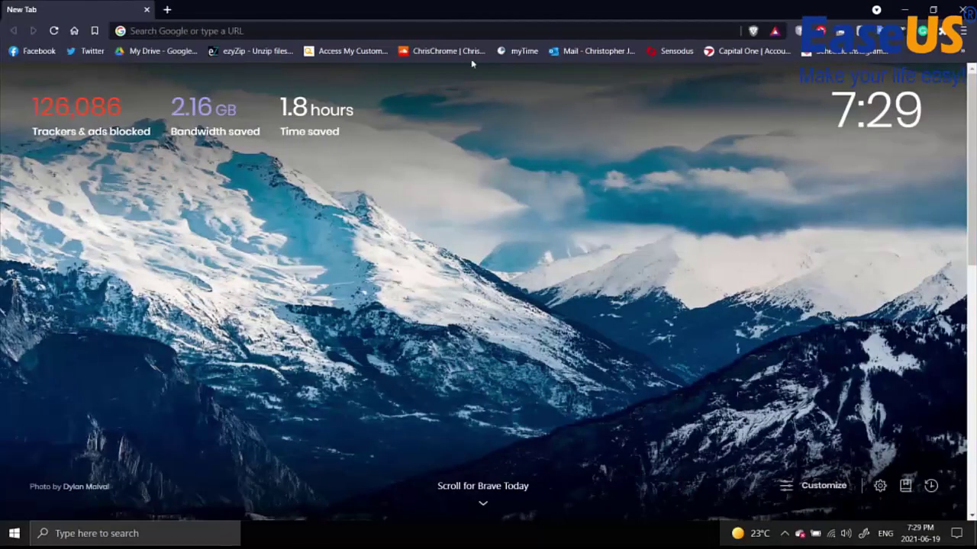
Go to easeus.com and open the Data Recovery Wizard page from the Data Recovery menu.
left_click(287, 34)
type("e")
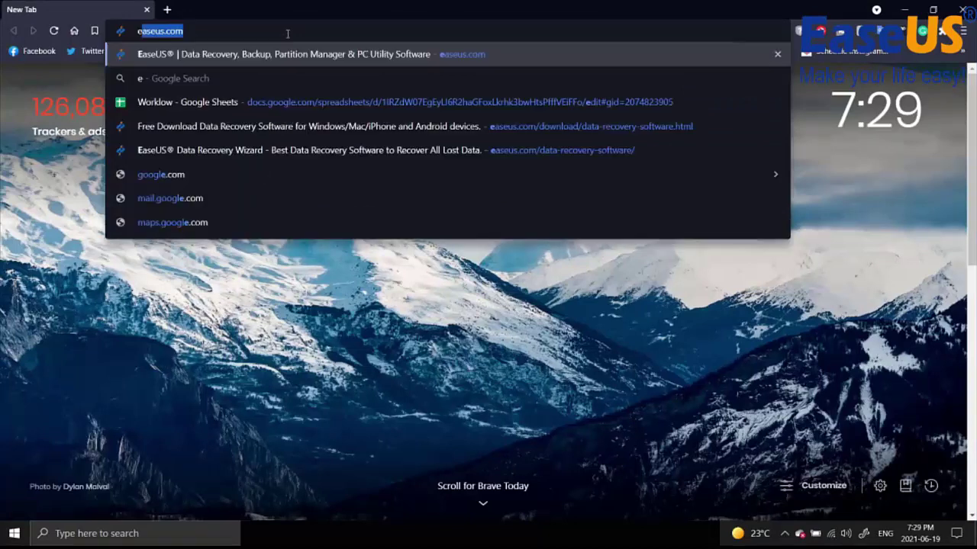
type("aseus.com")
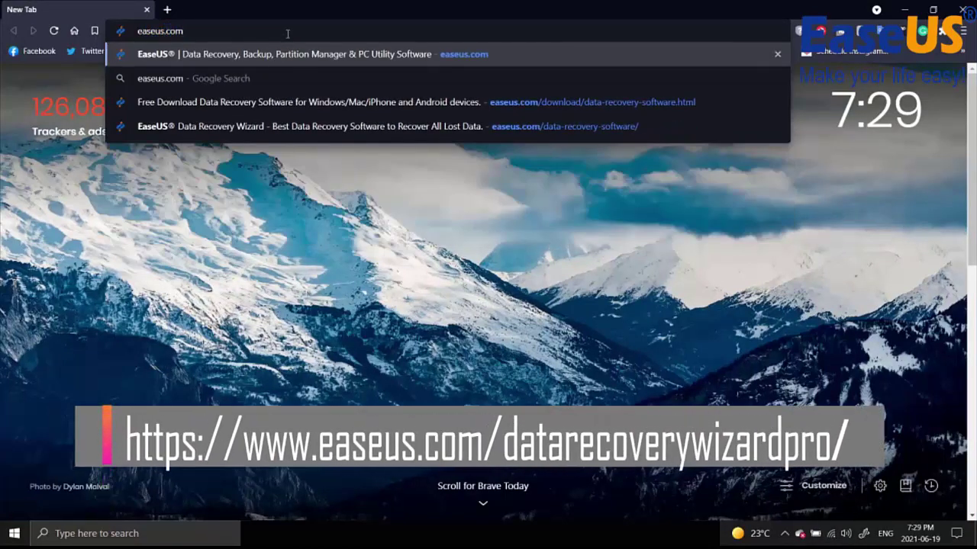
key("Return")
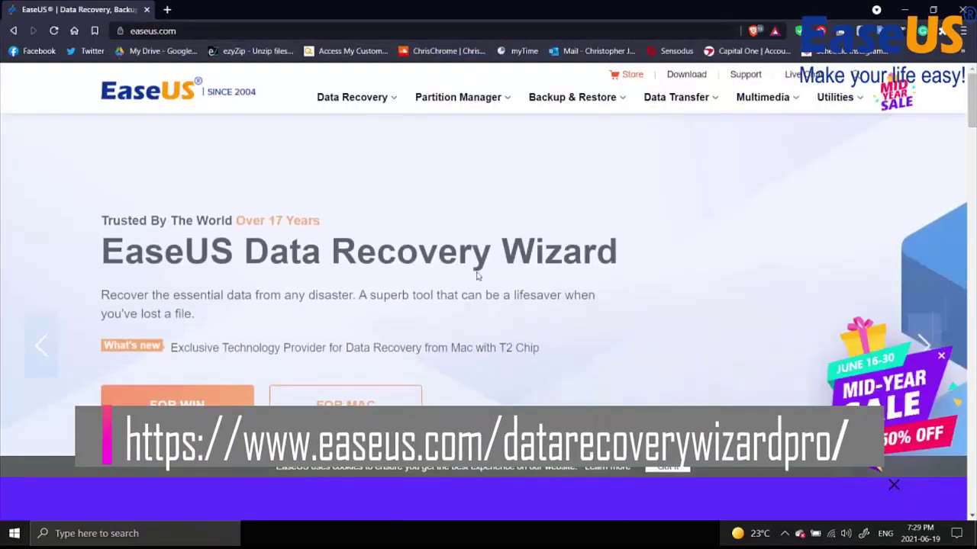
left_click(360, 100)
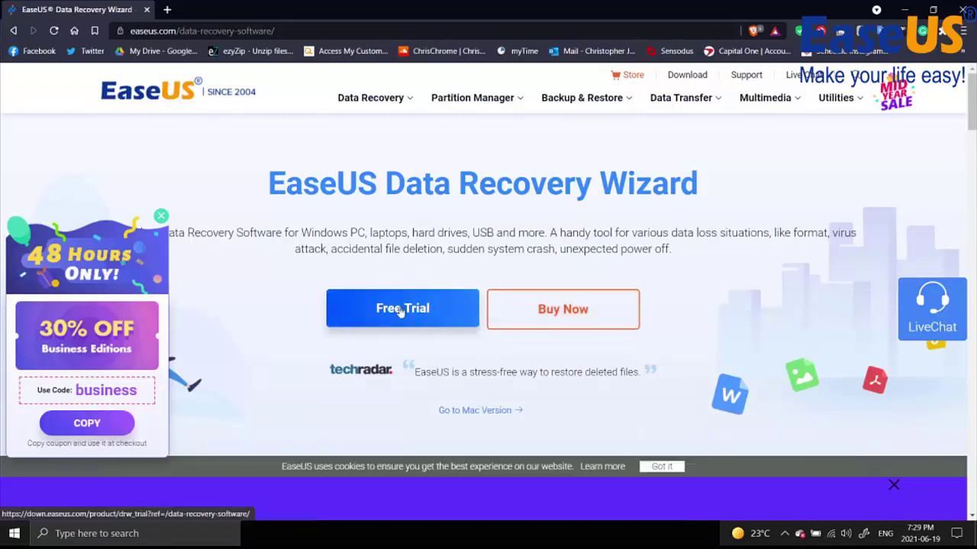
Download the Data Recovery Wizard free trial installer.
left_click(401, 312)
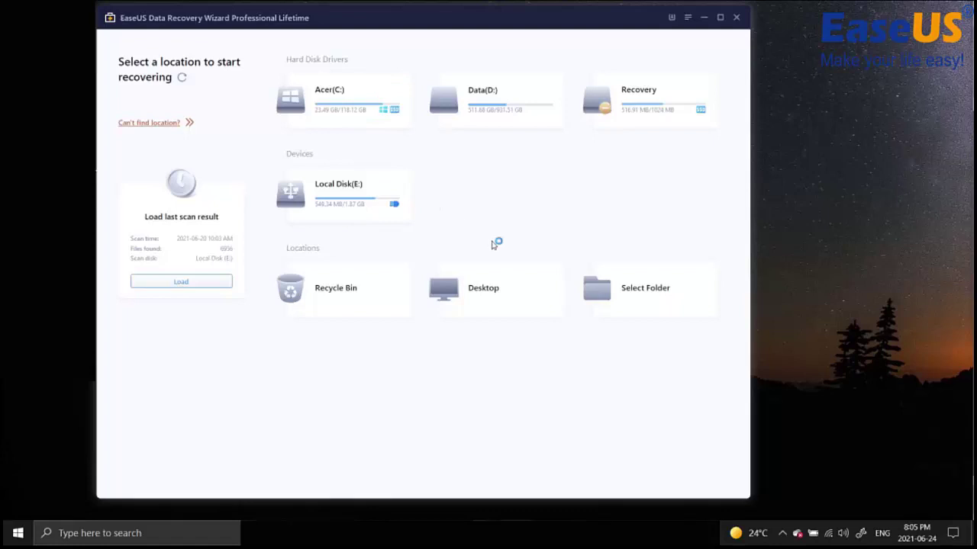
mouse_move(348, 197)
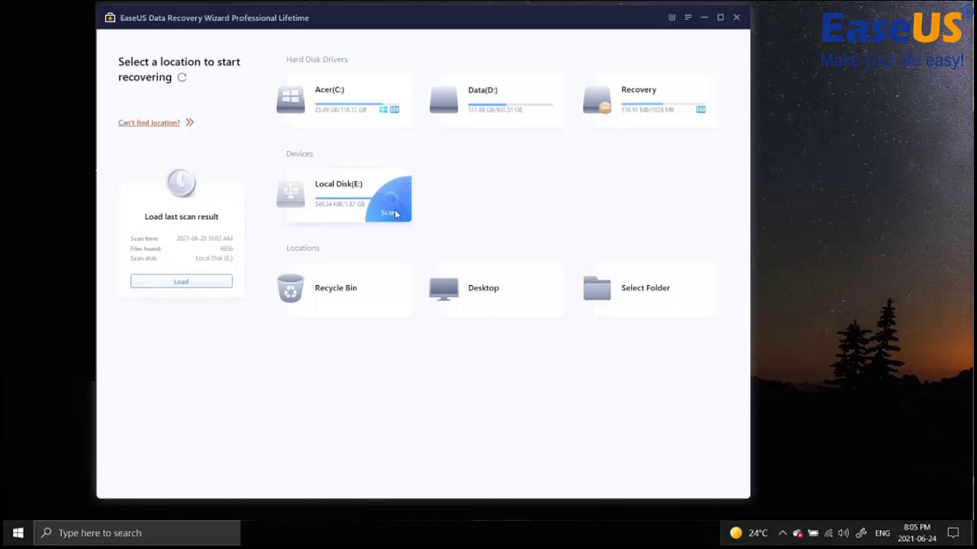
Scan the removable Local Disk (E:) listed under Devices.
left_click(390, 212)
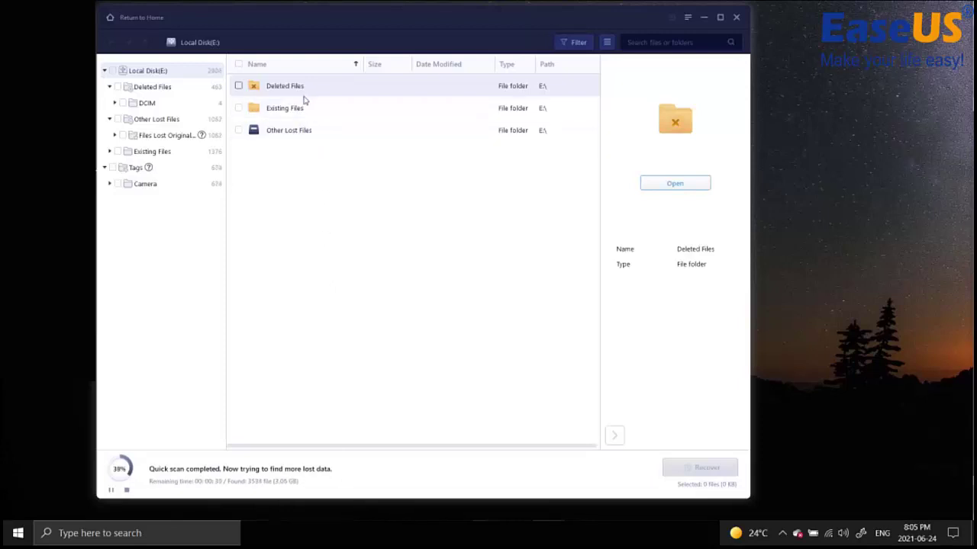
Open DCIM, 100SANYO and Moms_SD_Card, then tick all four files (about 332 MB).
double_click(277, 91)
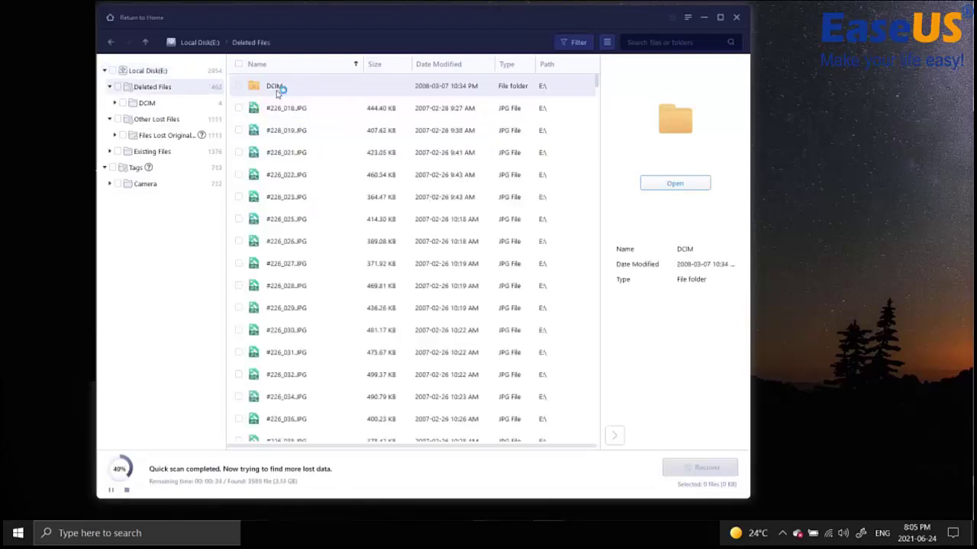
double_click(297, 89)
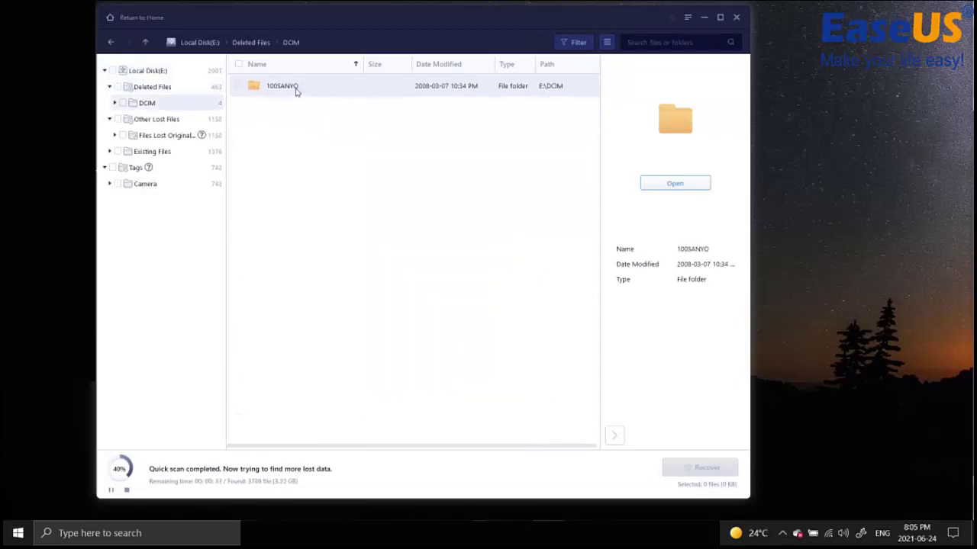
double_click(299, 90)
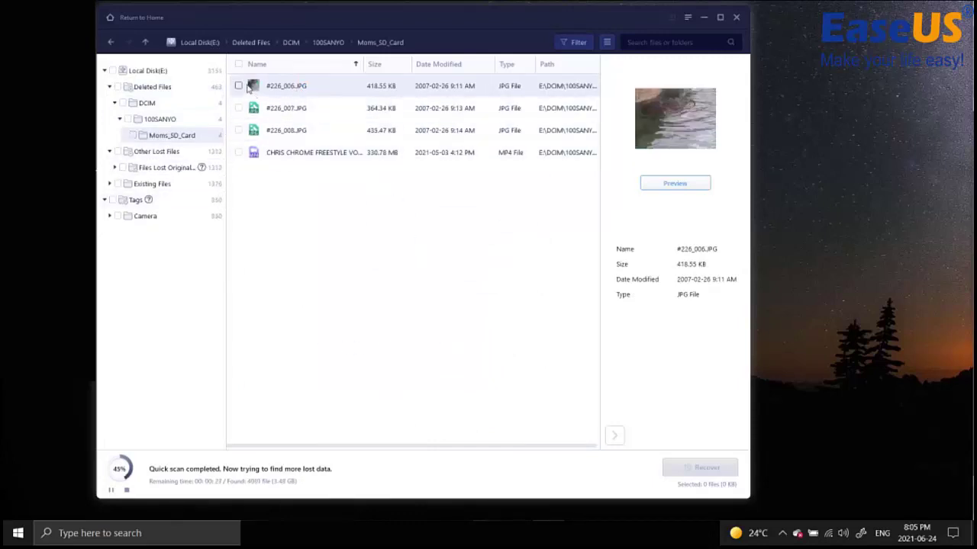
left_click(238, 64)
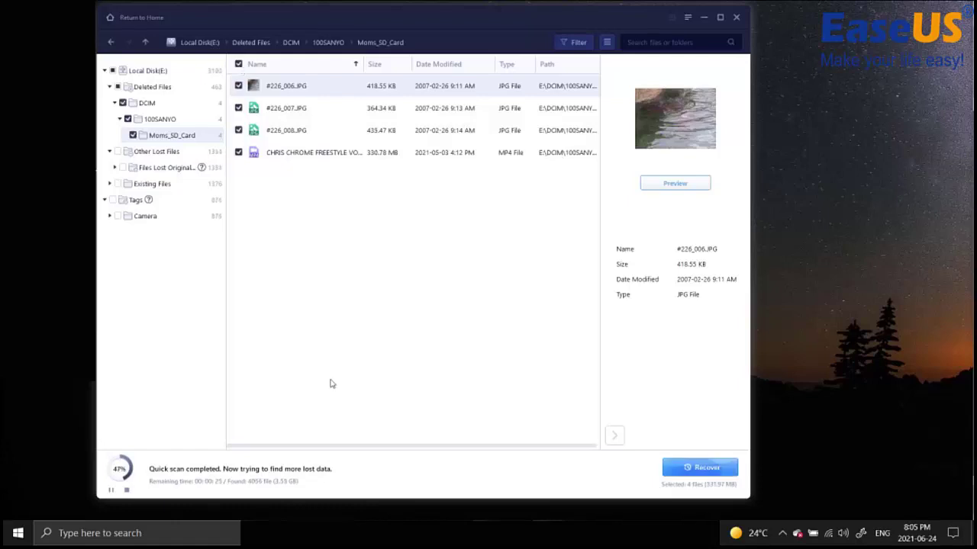
Start recovering the four ticked files to bring up the Save to dialog.
left_click(707, 469)
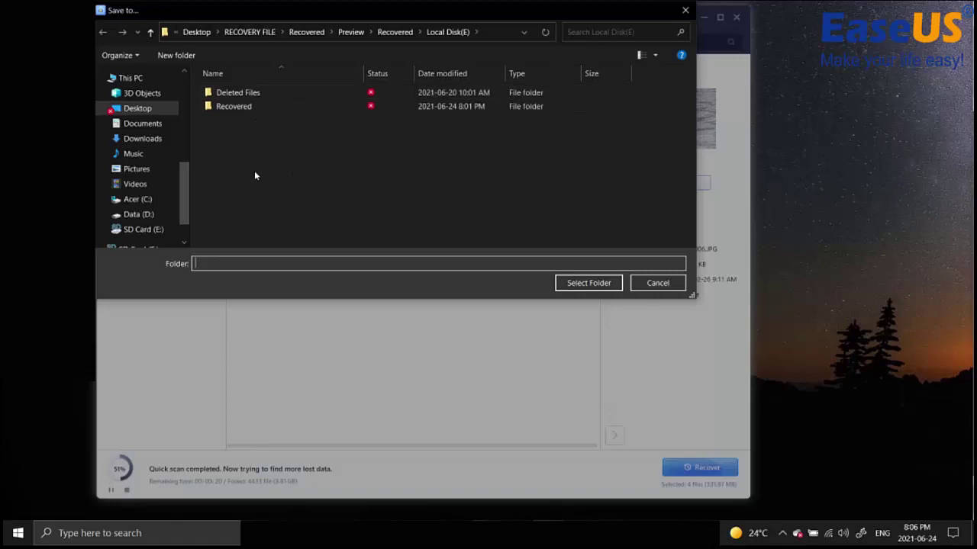
Choose the Deleted Files folder as destination and recover the four files (331.97 MB).
left_click(258, 91)
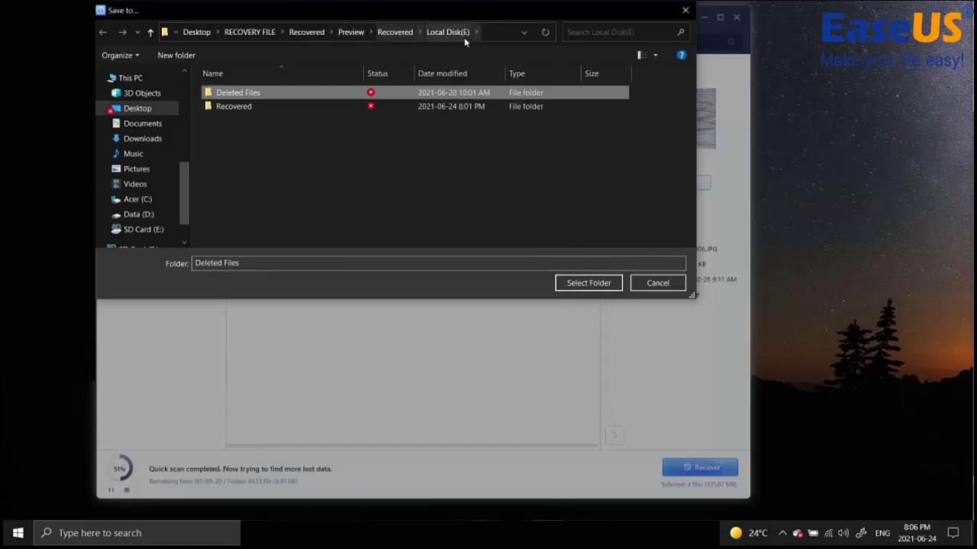
left_click(587, 283)
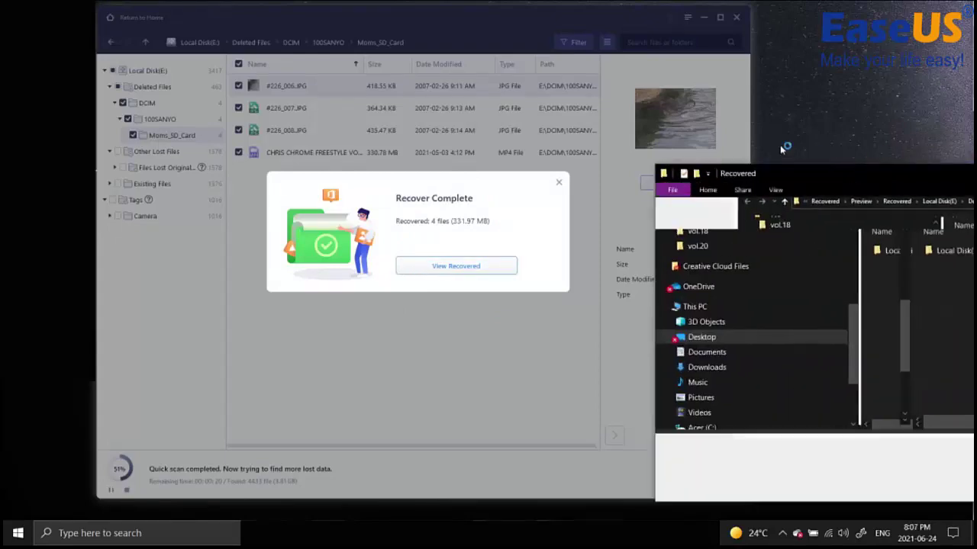
Center the Explorer window and browse Local Disk(E) > Deleted Files > DCIM > 100SANYO > Moms_SD_Card.
left_click_drag(793, 164, 543, 112)
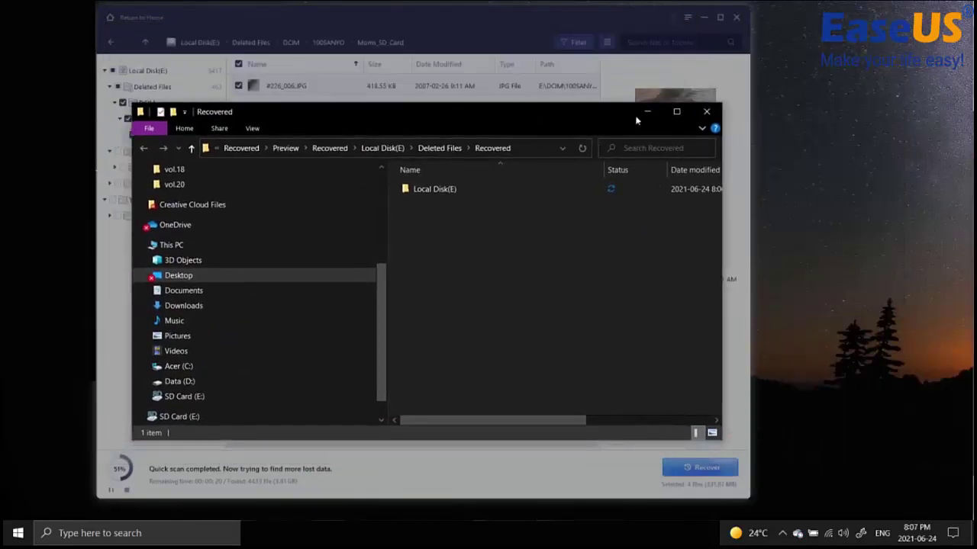
double_click(453, 189)
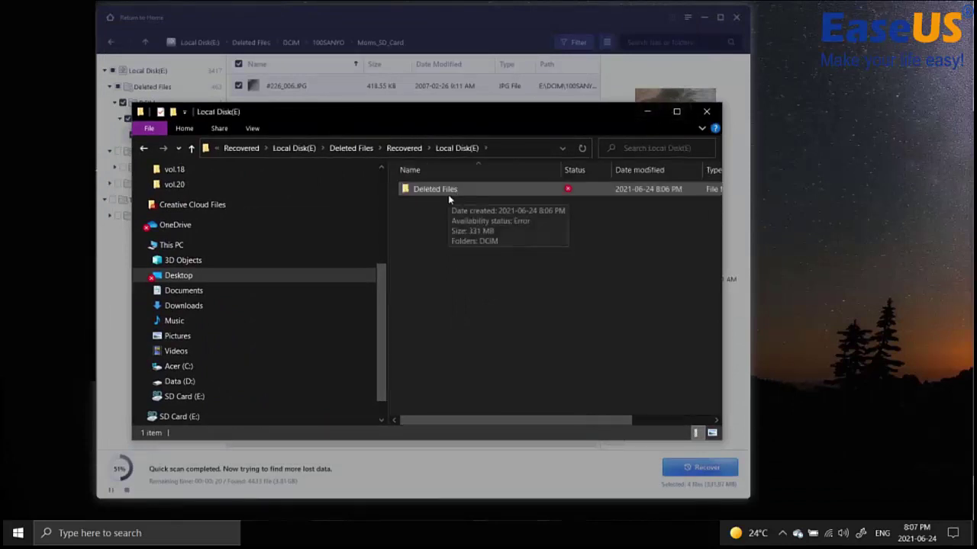
double_click(450, 191)
left_click(454, 190)
double_click(454, 189)
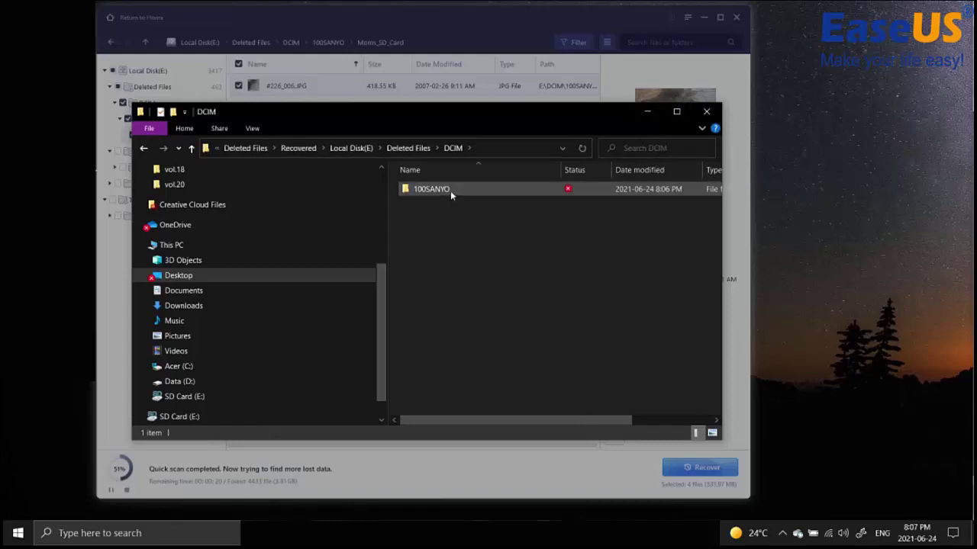
double_click(456, 191)
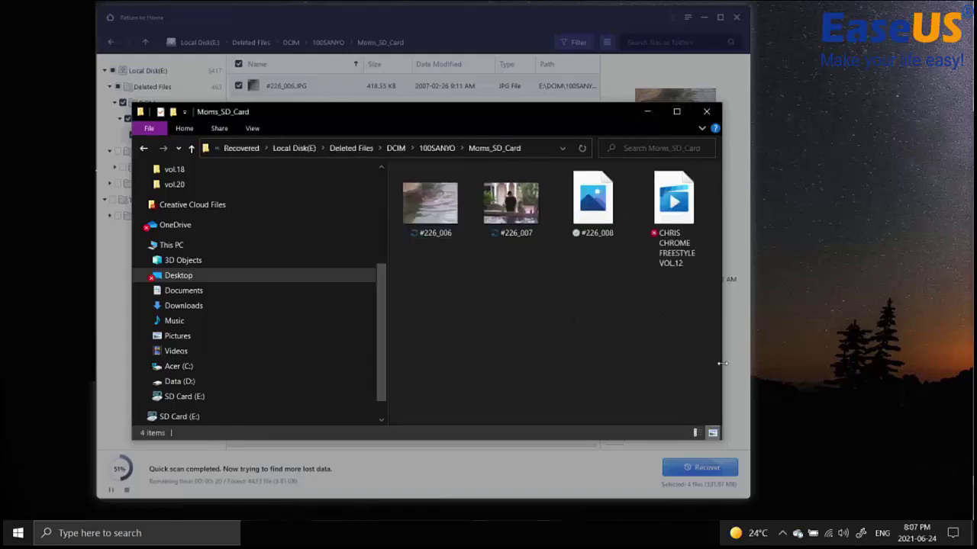